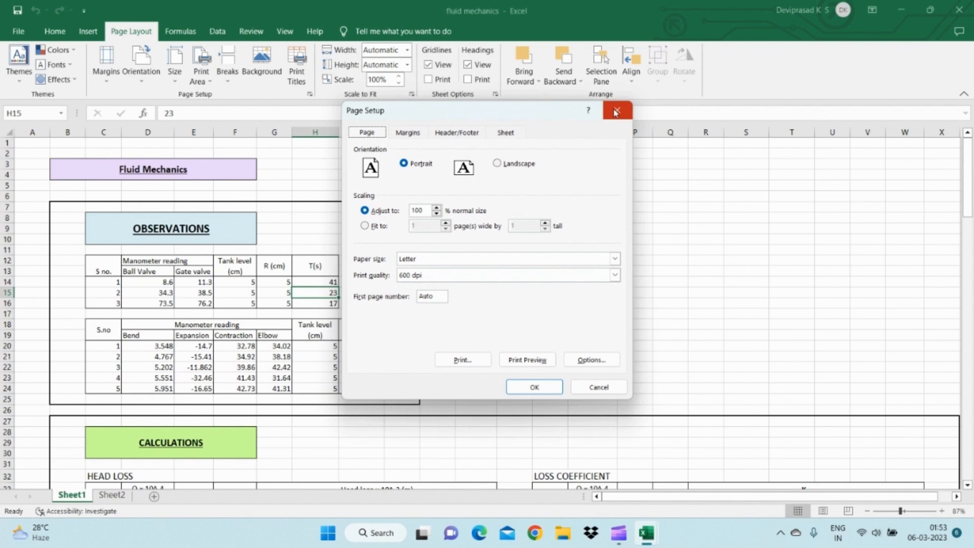
- Close the Page Setup dialog and examine the workbook's available themes, theme colors, fonts and effects
{"action": "left_click", "coordinate": [615, 112]}
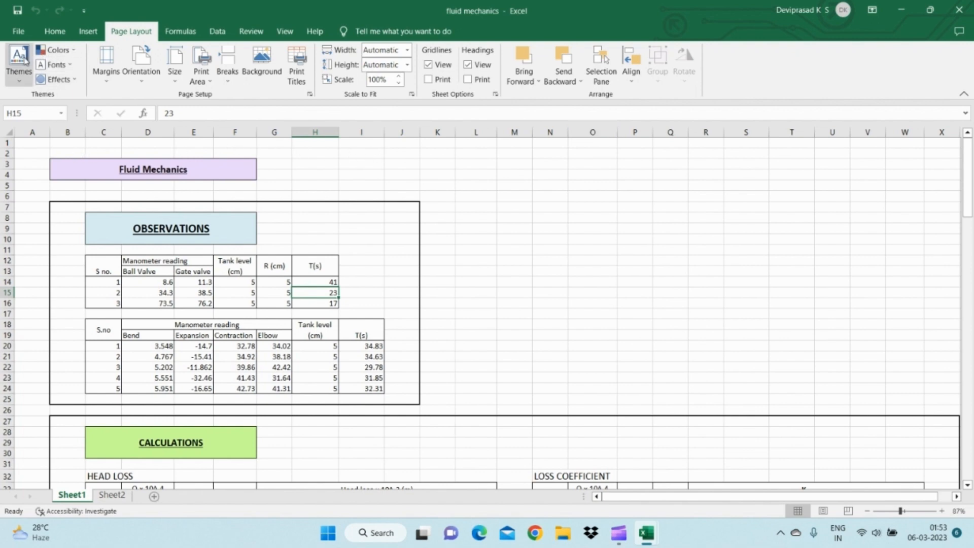
{"action": "left_click", "coordinate": [19, 76]}
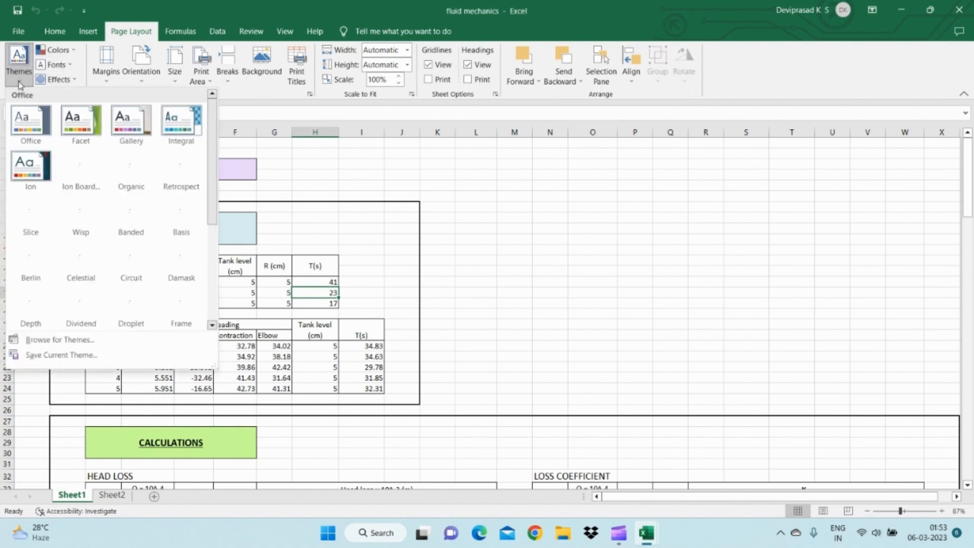
{"action": "left_click", "coordinate": [18, 76]}
{"action": "left_click", "coordinate": [66, 50]}
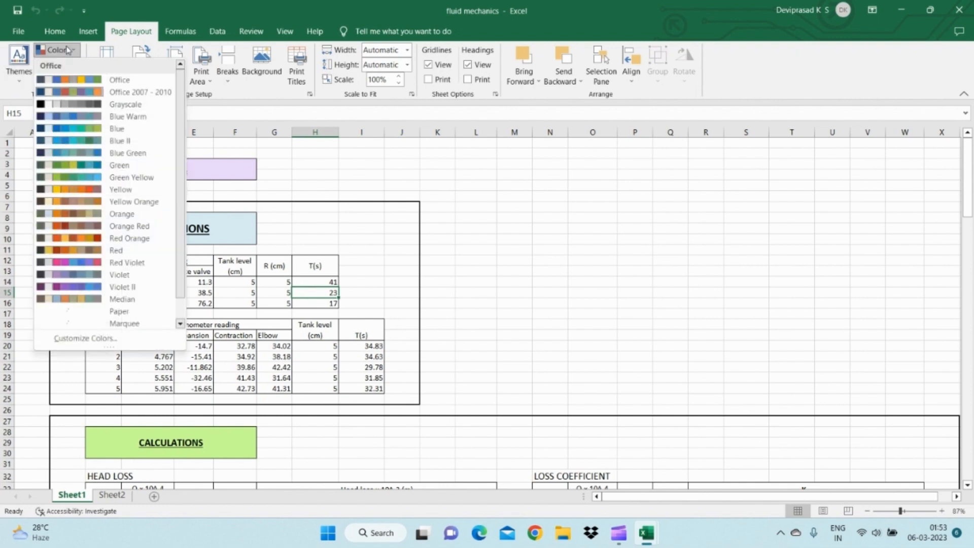
{"action": "left_click", "coordinate": [66, 50]}
{"action": "left_click", "coordinate": [56, 66]}
{"action": "left_click", "coordinate": [56, 66]}
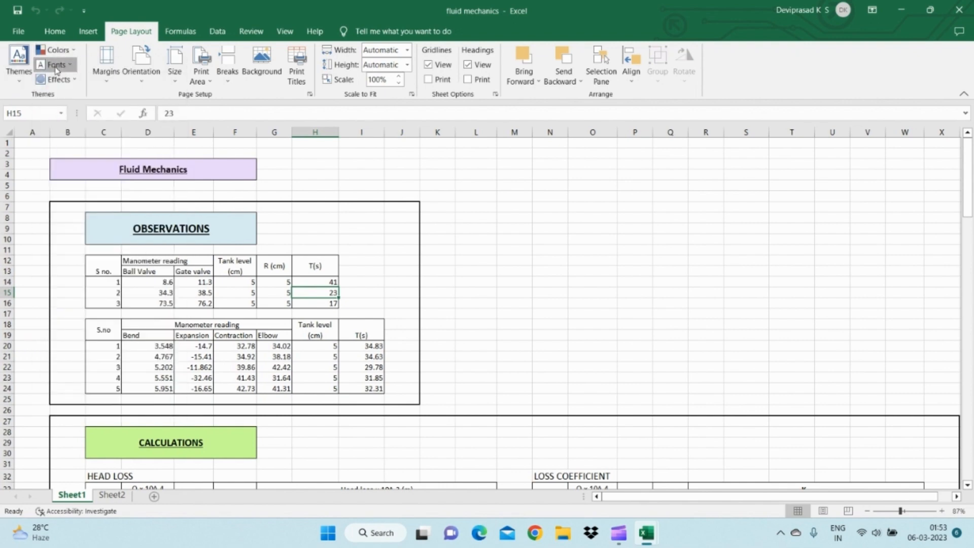
{"action": "left_click", "coordinate": [57, 80]}
{"action": "left_click", "coordinate": [57, 80]}
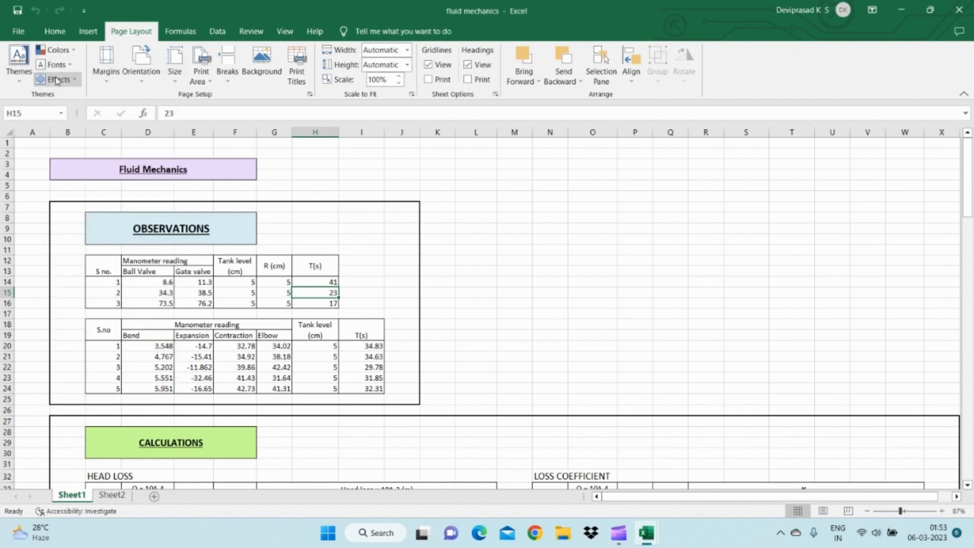
- Examine the preset and custom page margins and the portrait and landscape orientation choices
{"action": "left_click", "coordinate": [104, 81]}
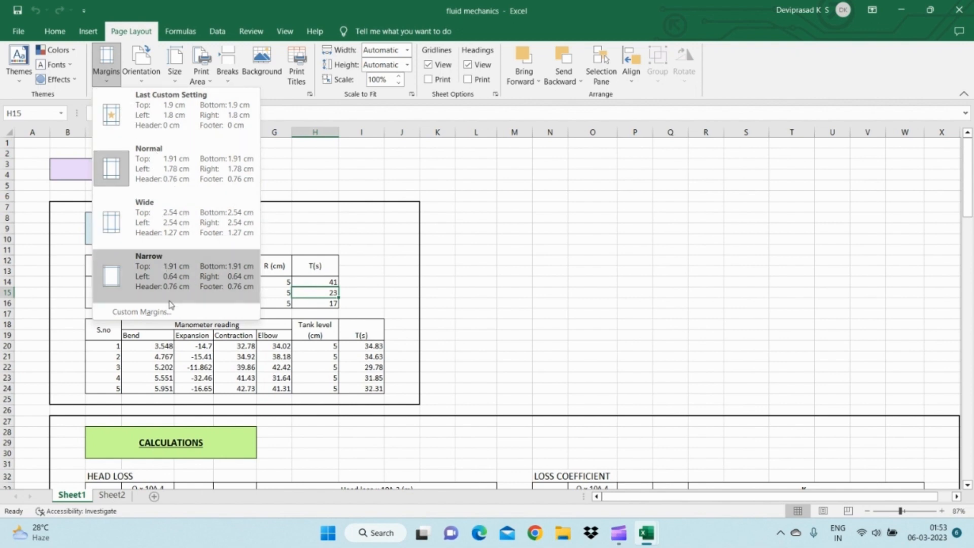
{"action": "left_click", "coordinate": [154, 317]}
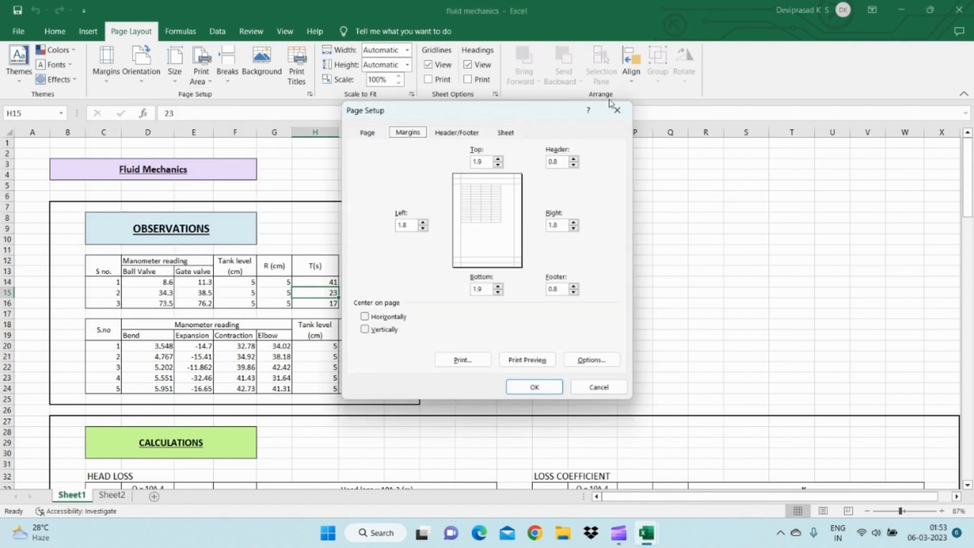
{"action": "left_click", "coordinate": [617, 111]}
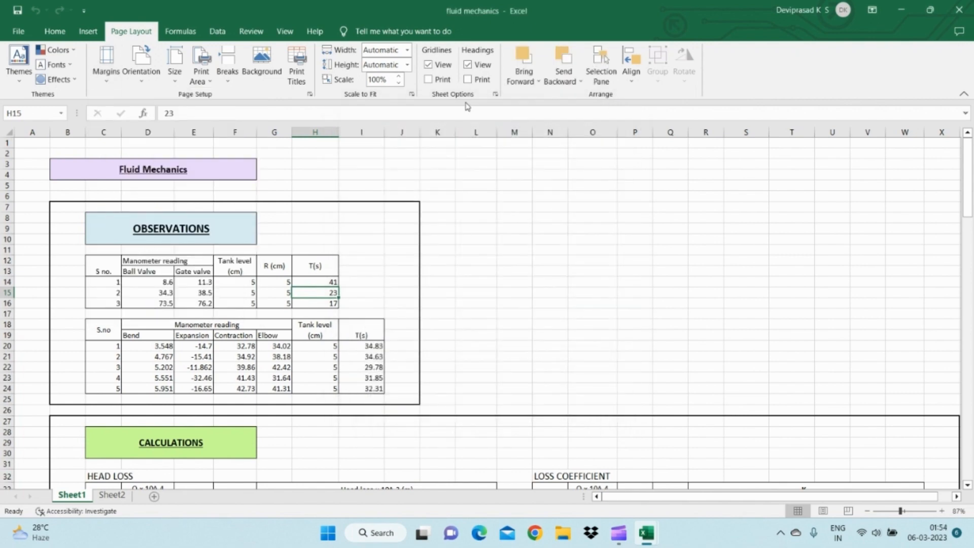
{"action": "left_click", "coordinate": [142, 81]}
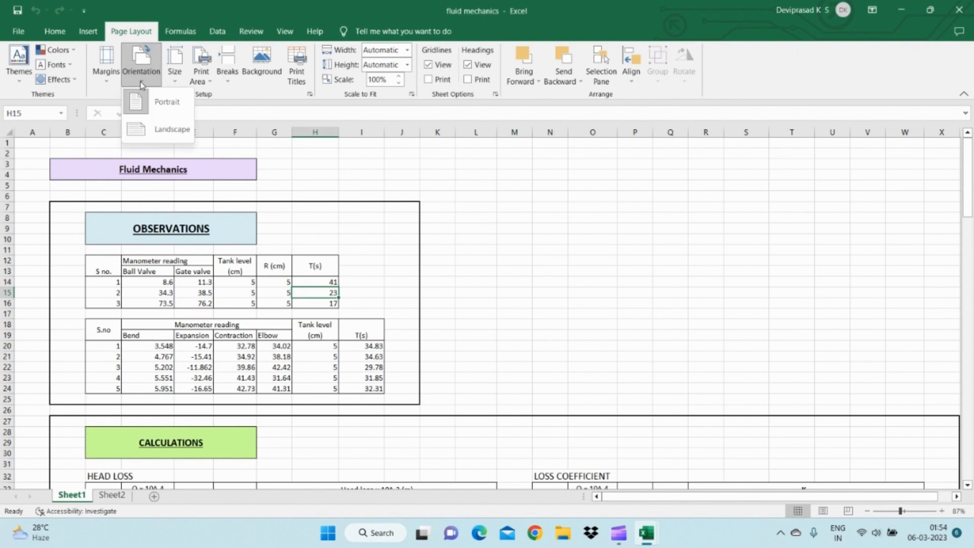
{"action": "left_click", "coordinate": [141, 81]}
{"action": "left_click", "coordinate": [141, 81]}
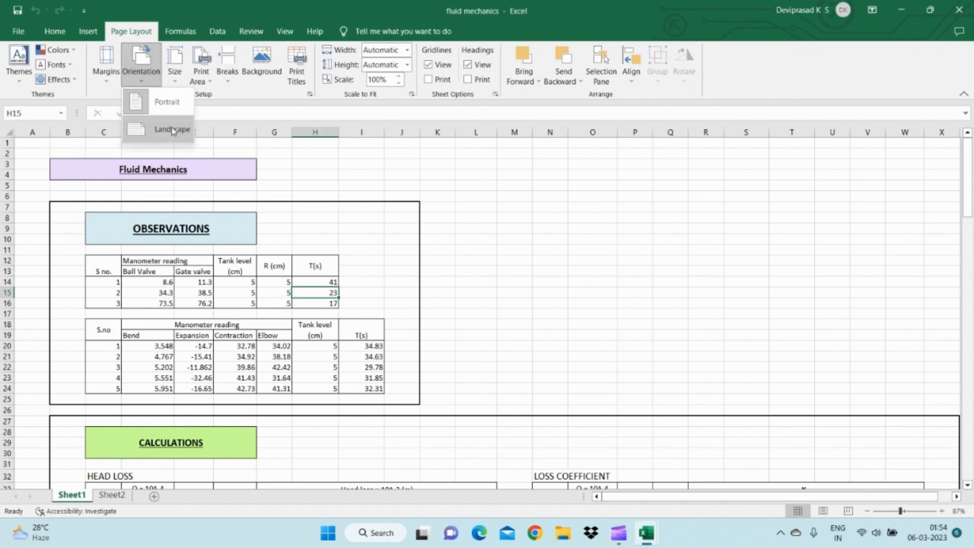
{"action": "left_click", "coordinate": [148, 85]}
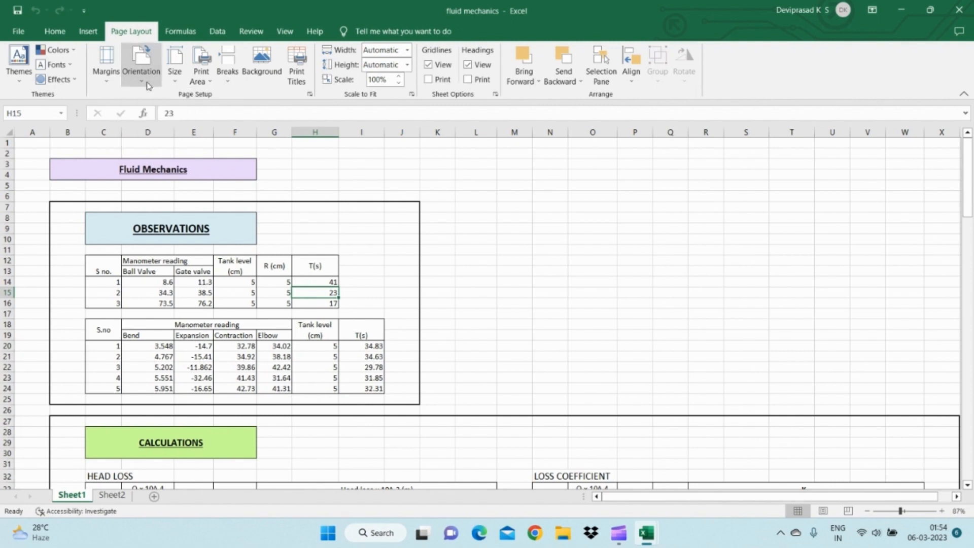
- Examine the options for setting or clearing the print area and for inserting or removing page breaks
{"action": "left_click", "coordinate": [199, 84]}
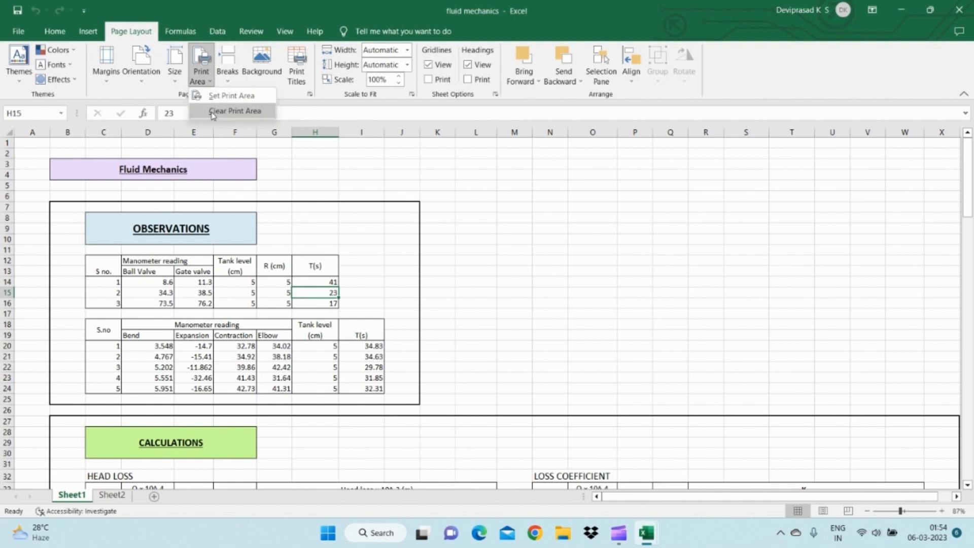
{"action": "left_click", "coordinate": [210, 86]}
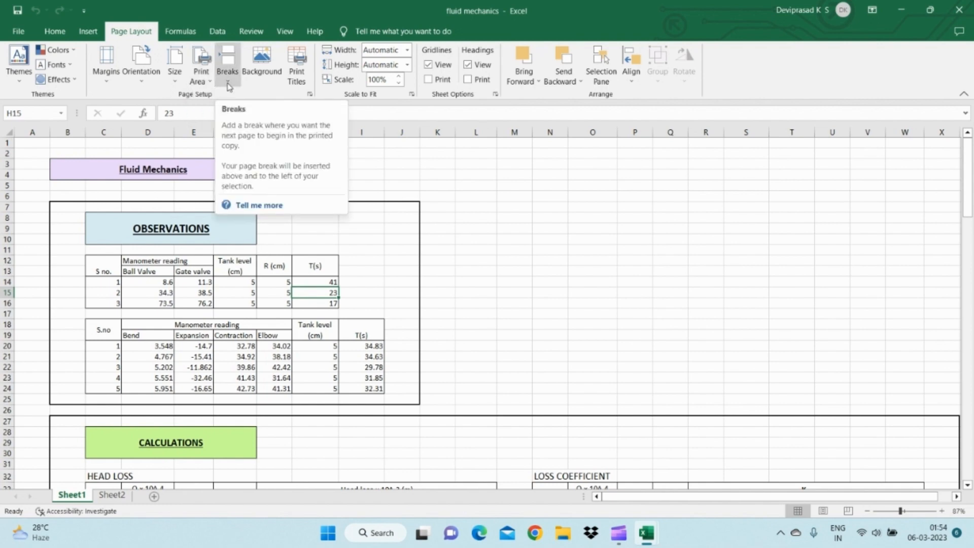
{"action": "left_click", "coordinate": [228, 82]}
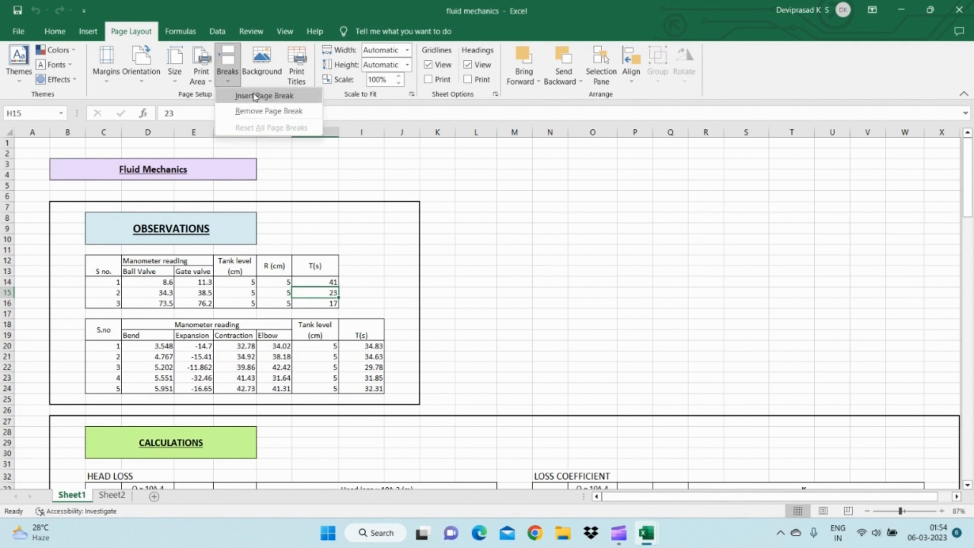
{"action": "left_click", "coordinate": [228, 84]}
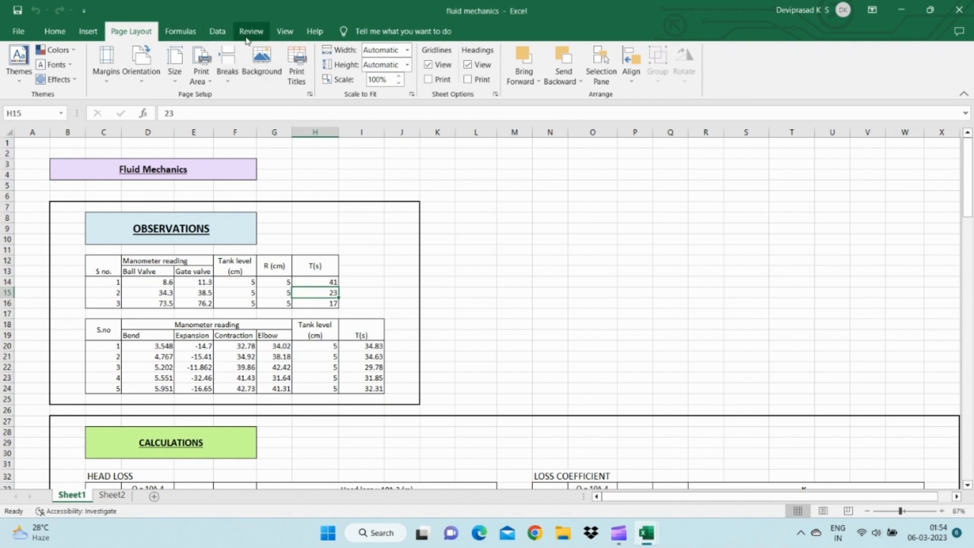
- Show Sheet1 in Page Break Preview and move the page break after column Q to between columns P and Q
{"action": "left_click", "coordinate": [294, 35]}
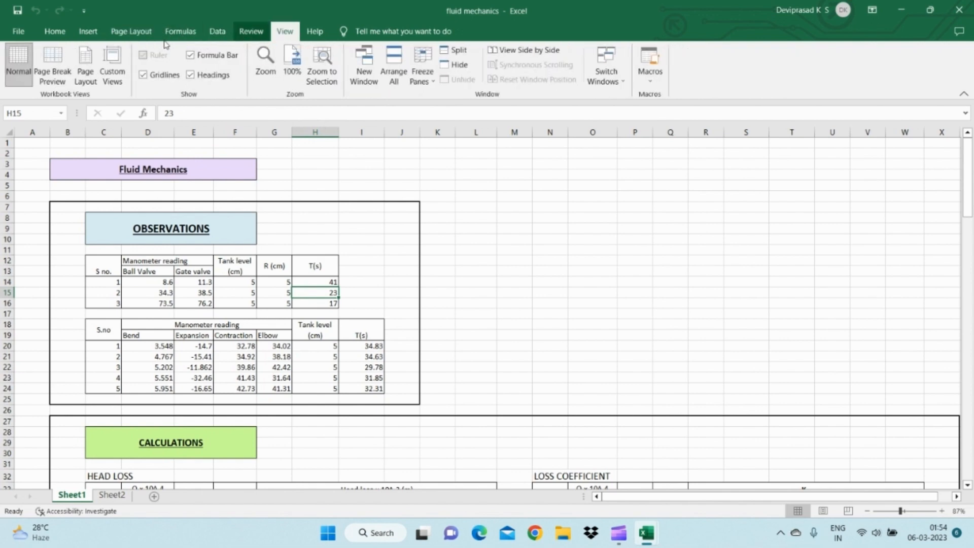
{"action": "left_click", "coordinate": [48, 65]}
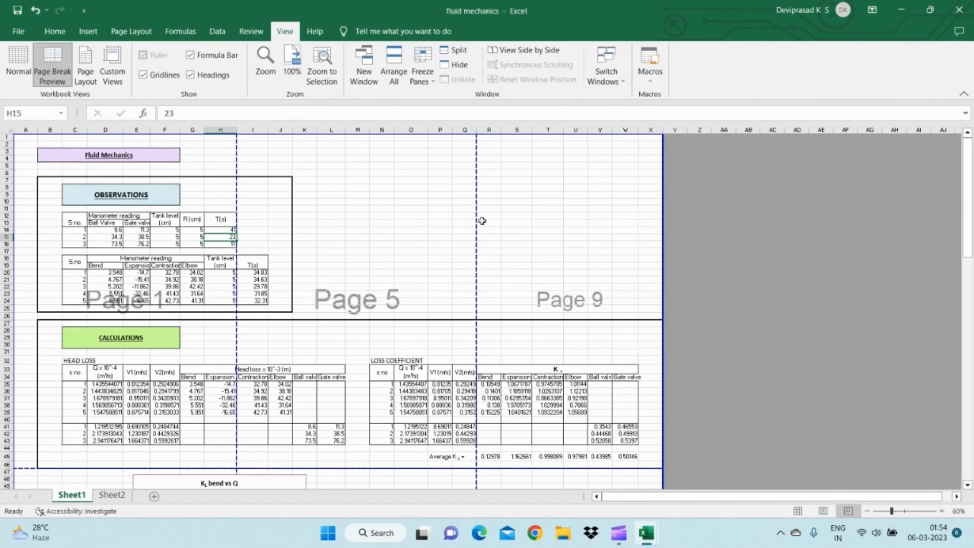
{"action": "left_click_drag", "start_coordinate": [475, 223], "coordinate": [458, 225]}
- Switch to the IMSc Semester-I Nov-March workbook, show it in Page Break Preview and extend the print area to include column G
{"action": "key", "text": "super+Tab"}
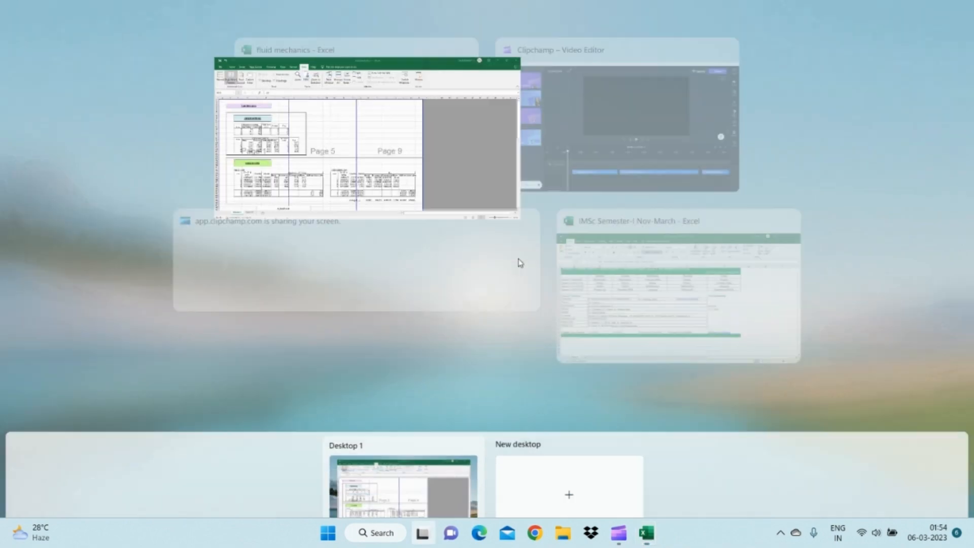
{"action": "left_click", "coordinate": [627, 265]}
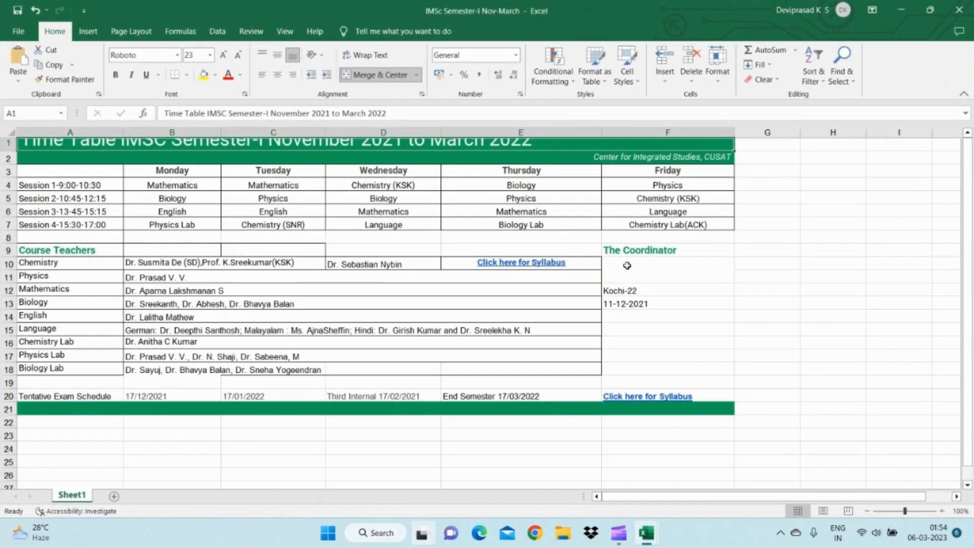
{"action": "left_click", "coordinate": [286, 34]}
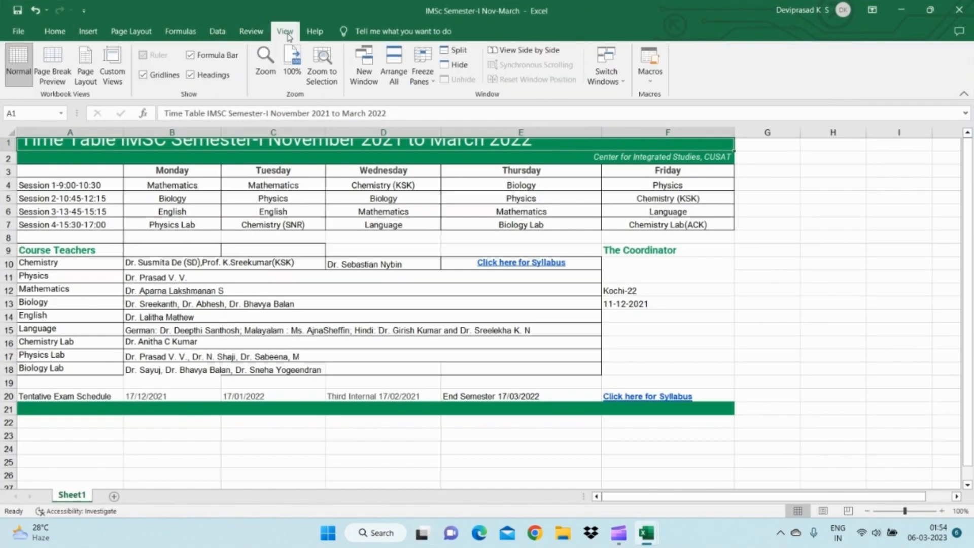
{"action": "left_click", "coordinate": [53, 72]}
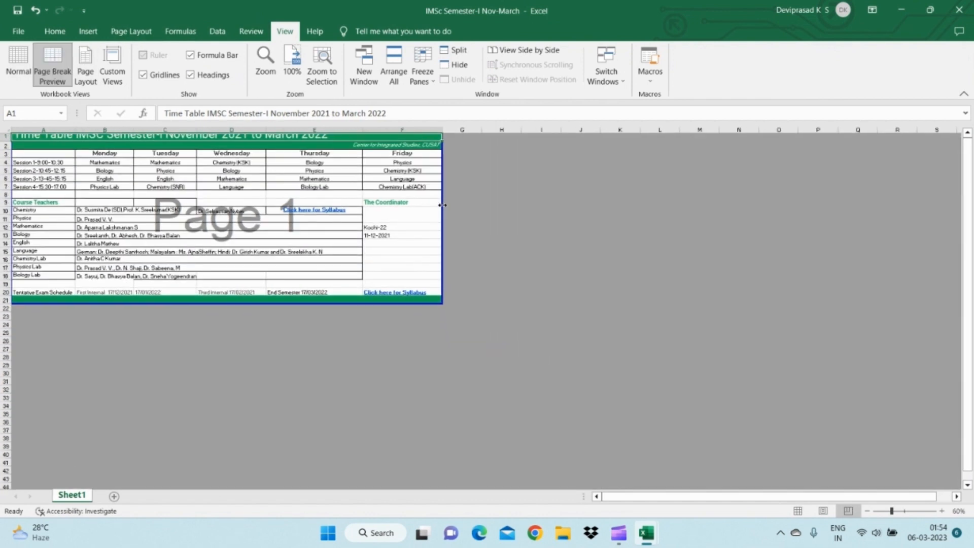
{"action": "left_click_drag", "start_coordinate": [442, 205], "coordinate": [482, 205]}
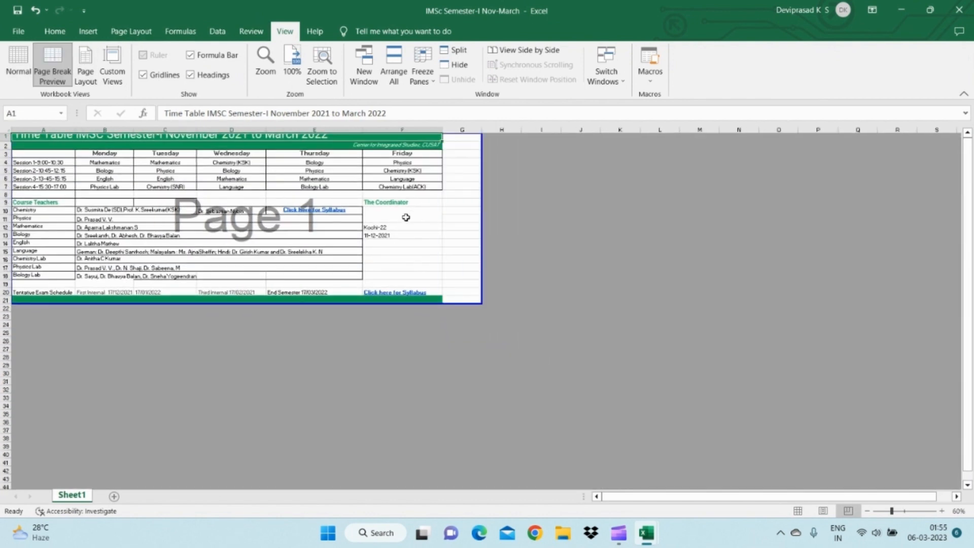
- Return to the fluid mechanics workbook, view the sheet background picture chooser and dismiss it without inserting a picture
{"action": "key", "text": "super+Tab"}
{"action": "left_click", "coordinate": [615, 111]}
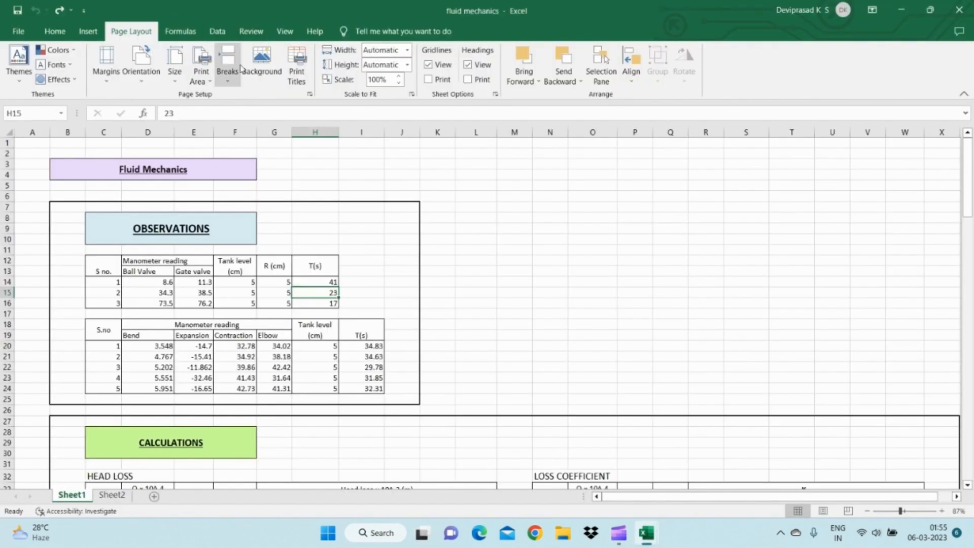
{"action": "left_click", "coordinate": [260, 82]}
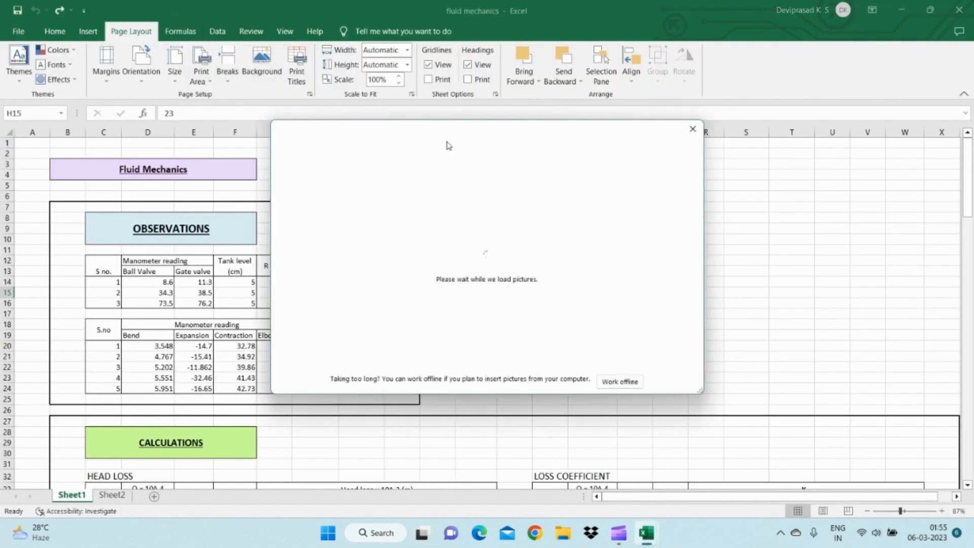
{"action": "left_click", "coordinate": [693, 131]}
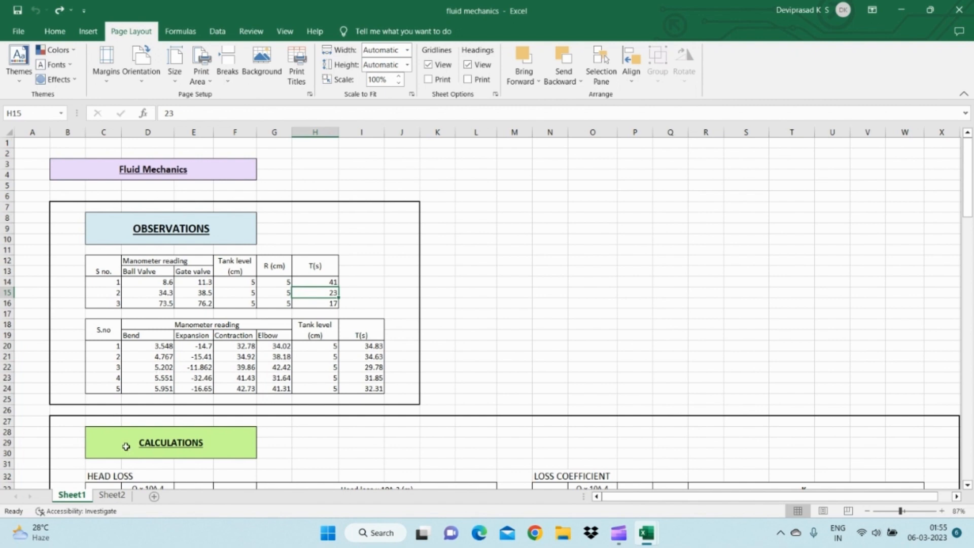
- Try entering $1:$1 as the columns to repeat at left in the print titles, and discard the entry
{"action": "left_click", "coordinate": [299, 81]}
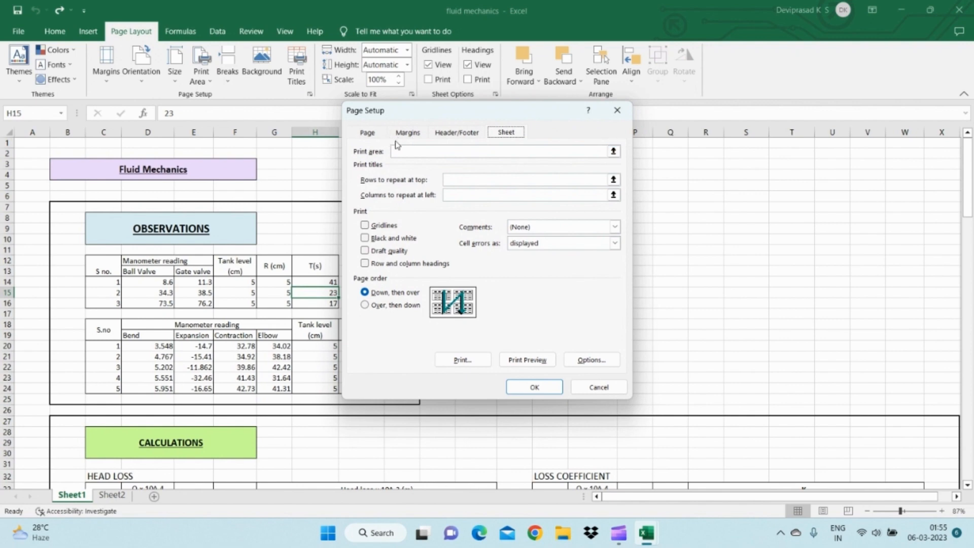
{"action": "left_click", "coordinate": [502, 181]}
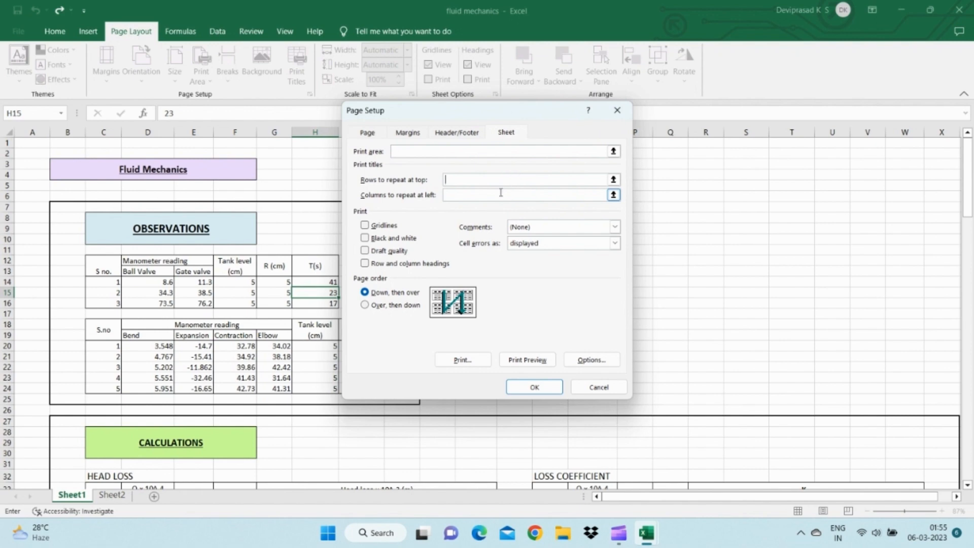
{"action": "left_click", "coordinate": [492, 196]}
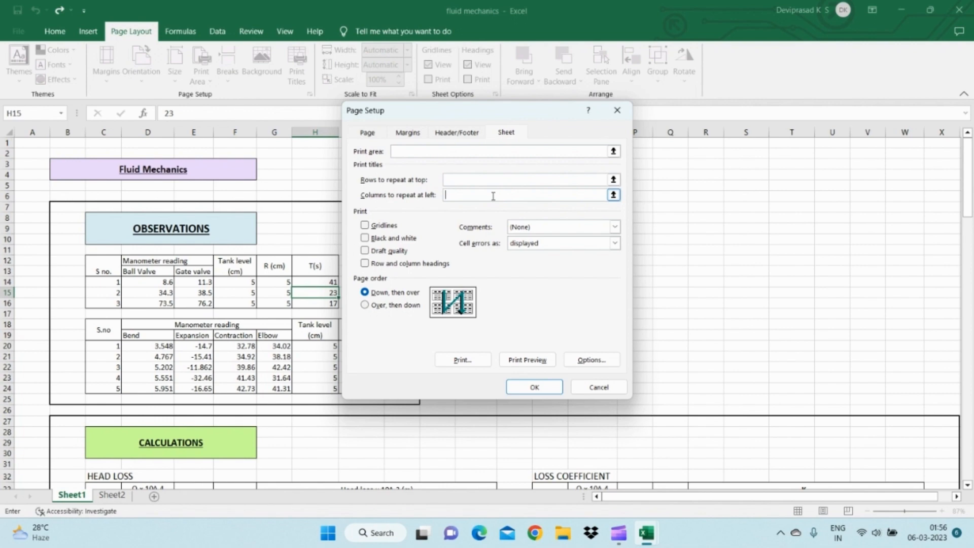
{"action": "left_click", "coordinate": [523, 196]}
{"action": "type", "text": "$1:$1"}
{"action": "left_click", "coordinate": [594, 387]}
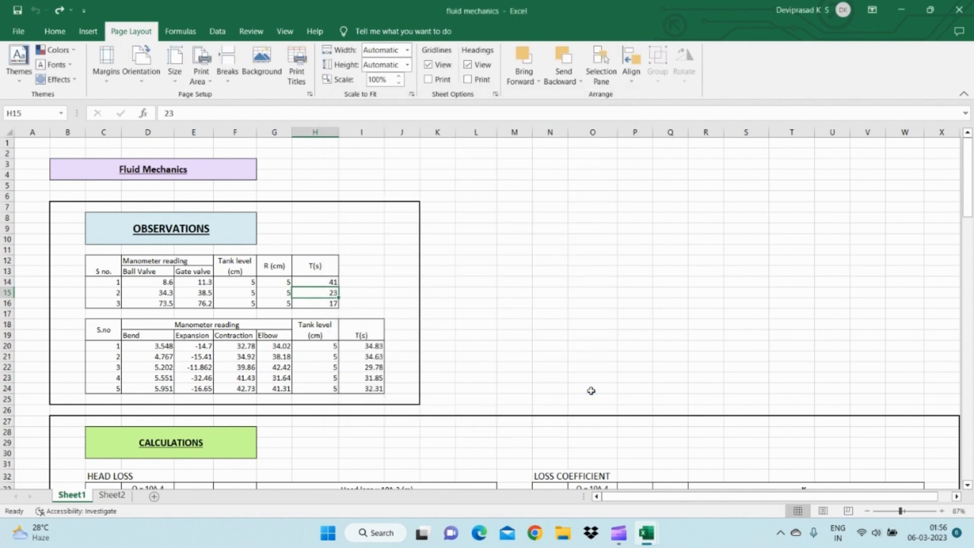
{"action": "left_click", "coordinate": [298, 79]}
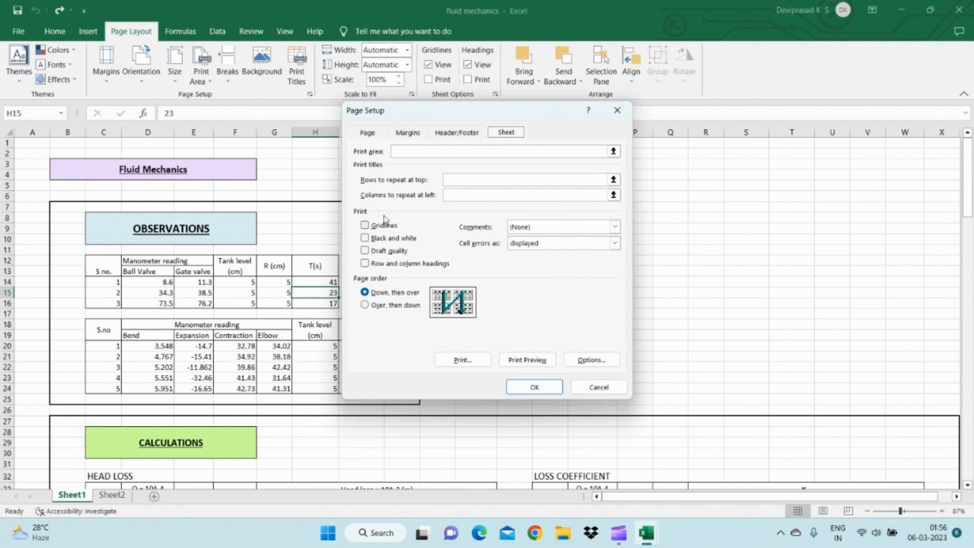
{"action": "left_click", "coordinate": [617, 111]}
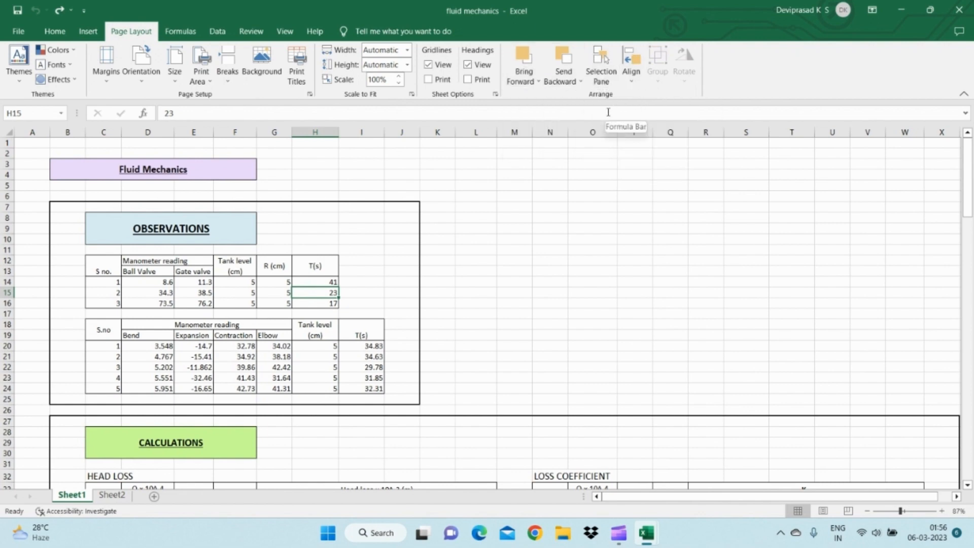
- Examine the full Page Setup options for page, margins, header/footer and sheet
{"action": "left_click", "coordinate": [310, 96]}
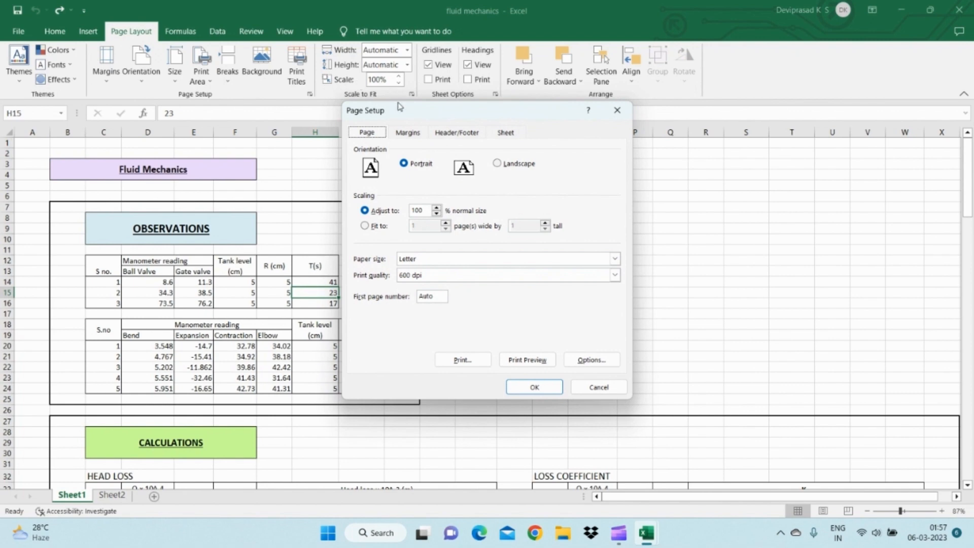
{"action": "left_click", "coordinate": [411, 136]}
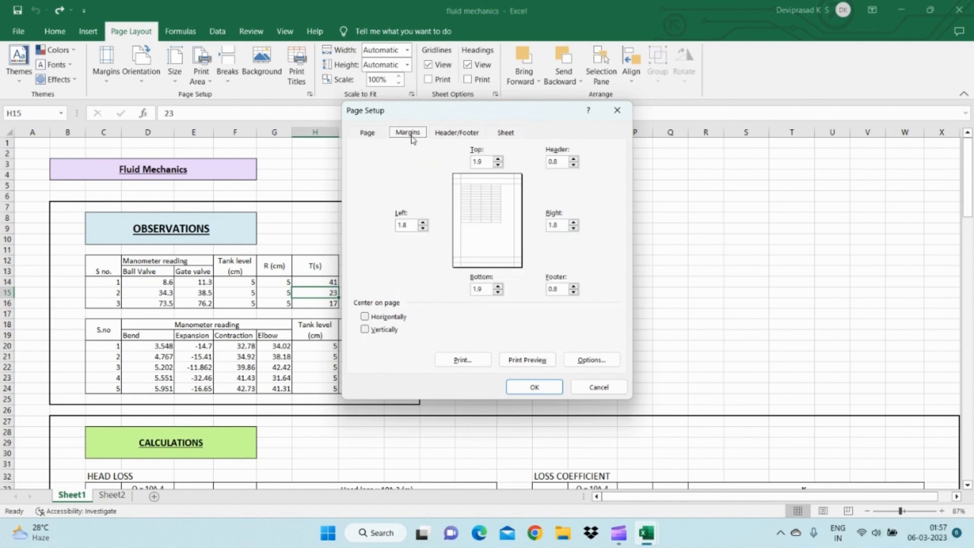
{"action": "left_click", "coordinate": [439, 139]}
{"action": "left_click", "coordinate": [517, 135]}
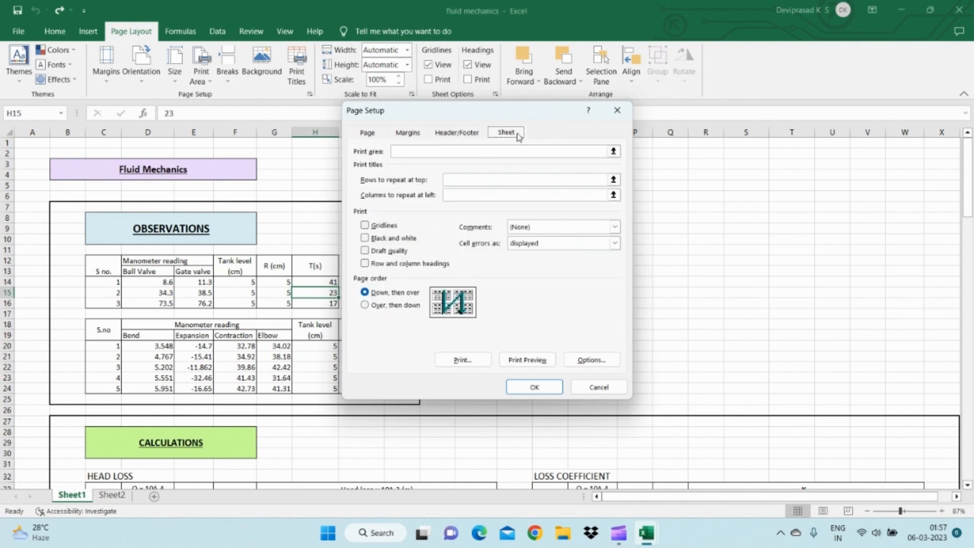
{"action": "left_click", "coordinate": [375, 132]}
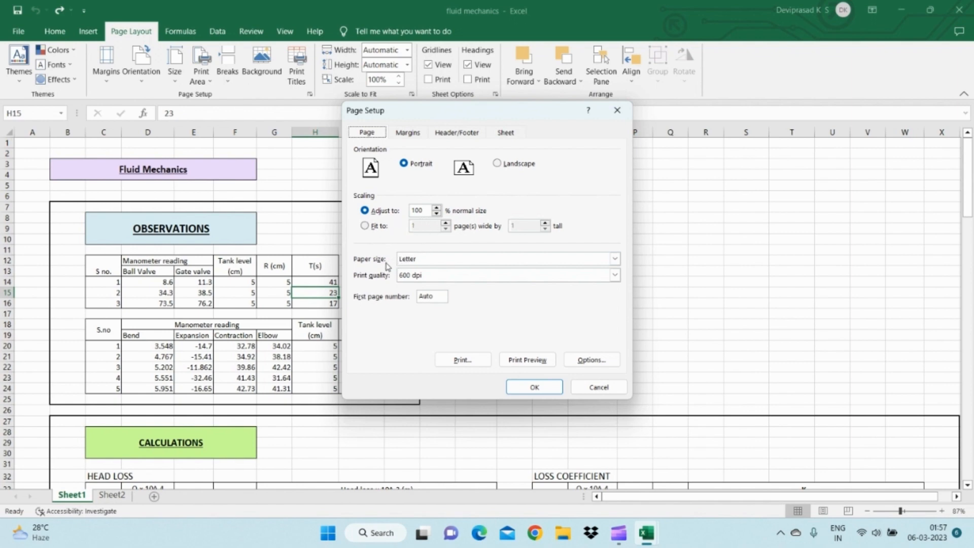
- View the margin settings, then switch the header/footer options for different odd and even pages, scale with document and align with page margins on and off
{"action": "left_click", "coordinate": [407, 138]}
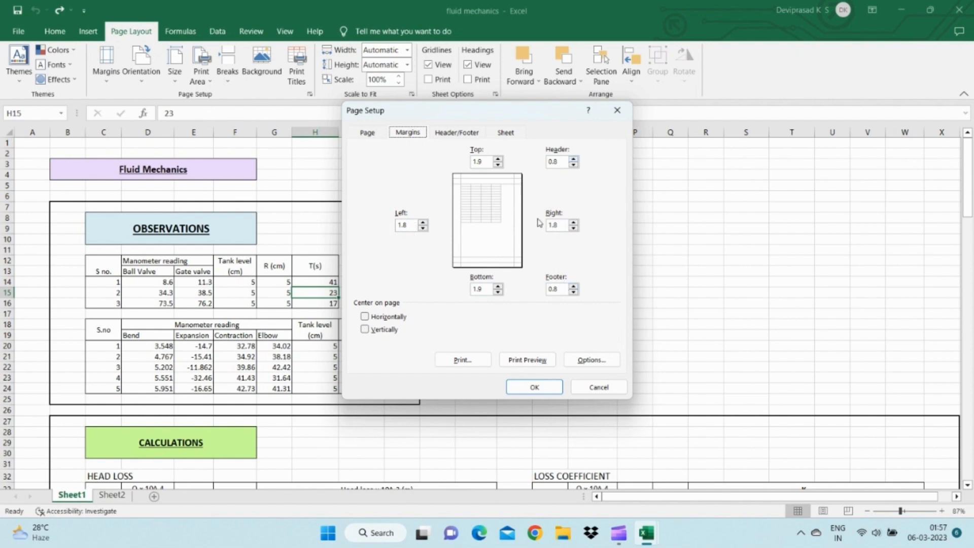
{"action": "left_click", "coordinate": [460, 136]}
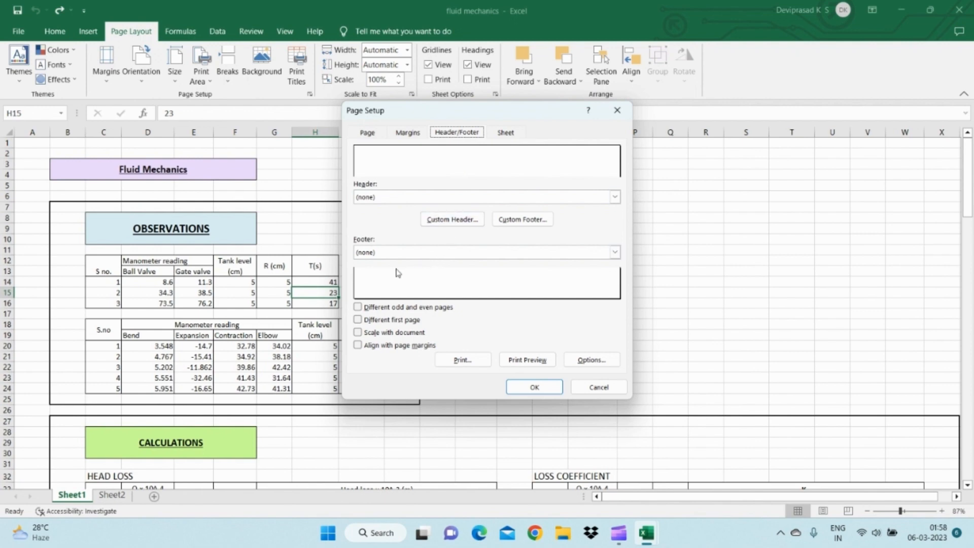
{"action": "left_click", "coordinate": [359, 308]}
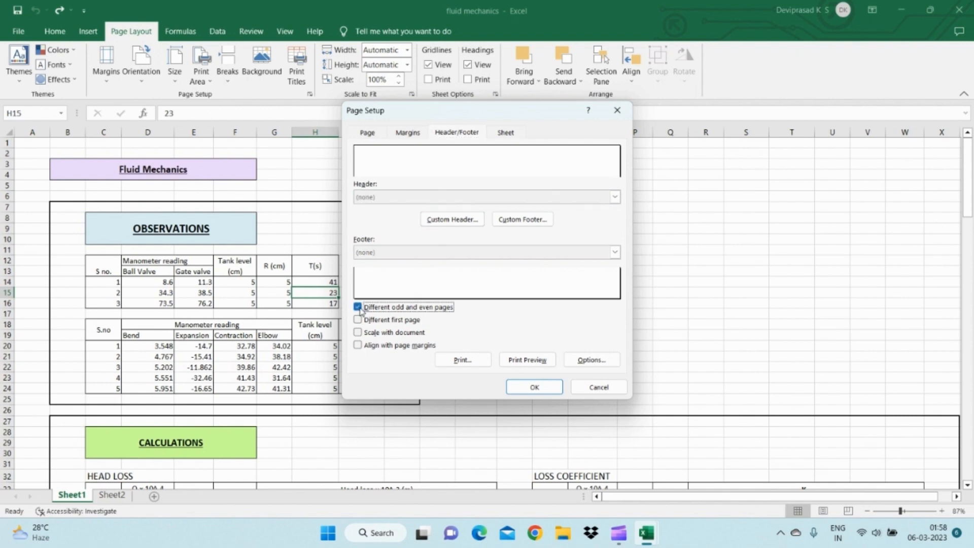
{"action": "left_click", "coordinate": [359, 308]}
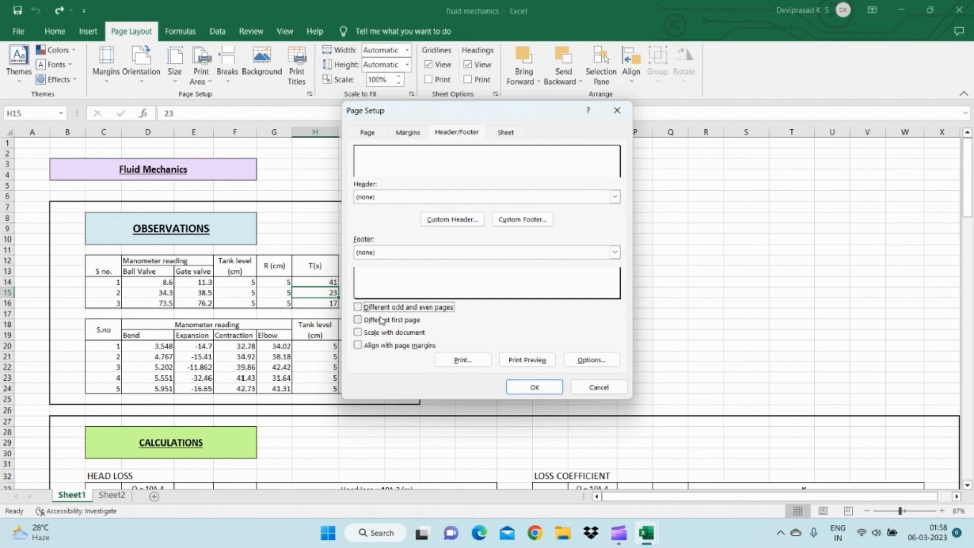
{"action": "left_click", "coordinate": [357, 332]}
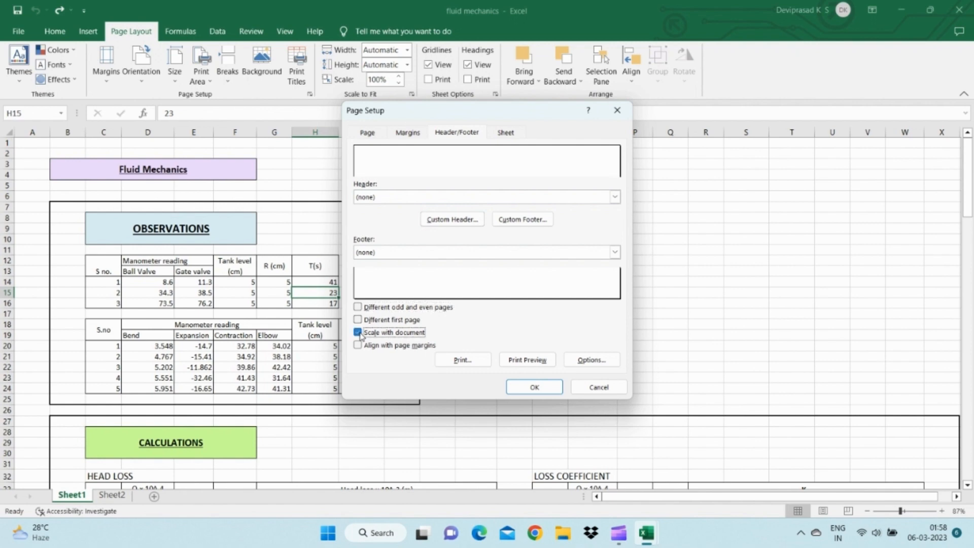
{"action": "left_click", "coordinate": [358, 333]}
{"action": "left_click", "coordinate": [358, 345]}
{"action": "left_click", "coordinate": [358, 345]}
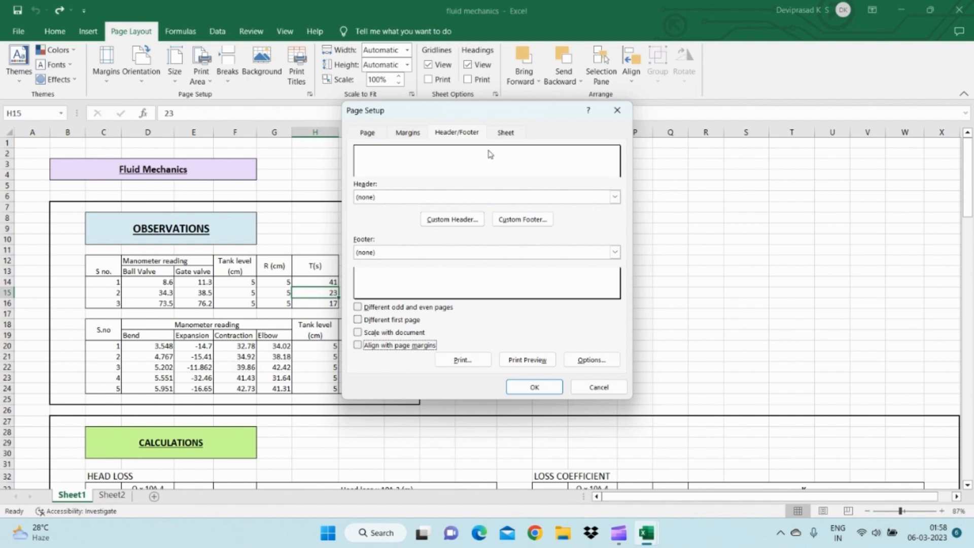
- Try the sheet print options for gridlines, black and white, draft quality and row and column headings, leaving each one off
{"action": "left_click", "coordinate": [501, 133]}
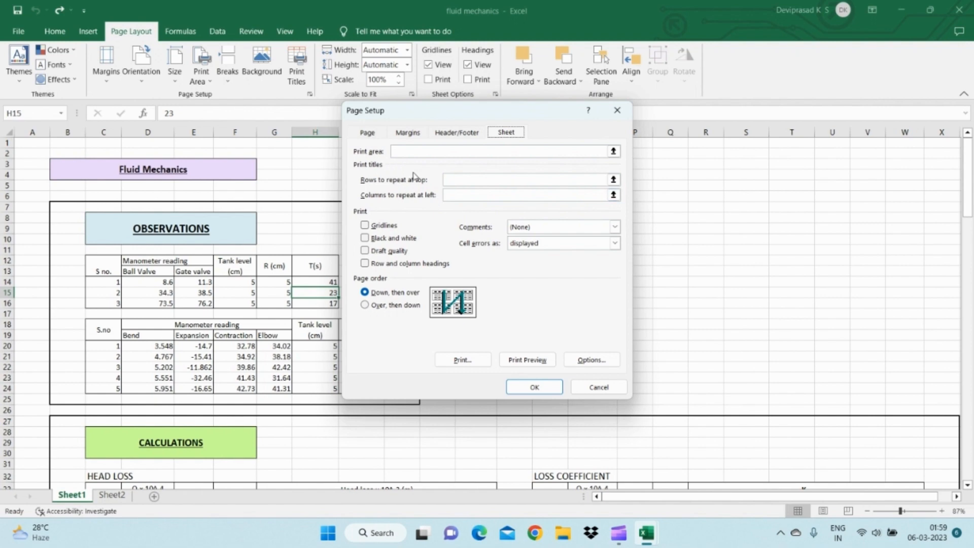
{"action": "left_click", "coordinate": [370, 228]}
{"action": "left_click", "coordinate": [370, 228]}
{"action": "left_click", "coordinate": [369, 228]}
{"action": "left_click", "coordinate": [370, 228]}
{"action": "left_click", "coordinate": [381, 242]}
{"action": "left_click", "coordinate": [382, 242]}
{"action": "left_click", "coordinate": [390, 251]}
{"action": "left_click", "coordinate": [390, 251]}
{"action": "left_click", "coordinate": [400, 255]}
{"action": "left_click", "coordinate": [399, 255]}
{"action": "left_click", "coordinate": [393, 267]}
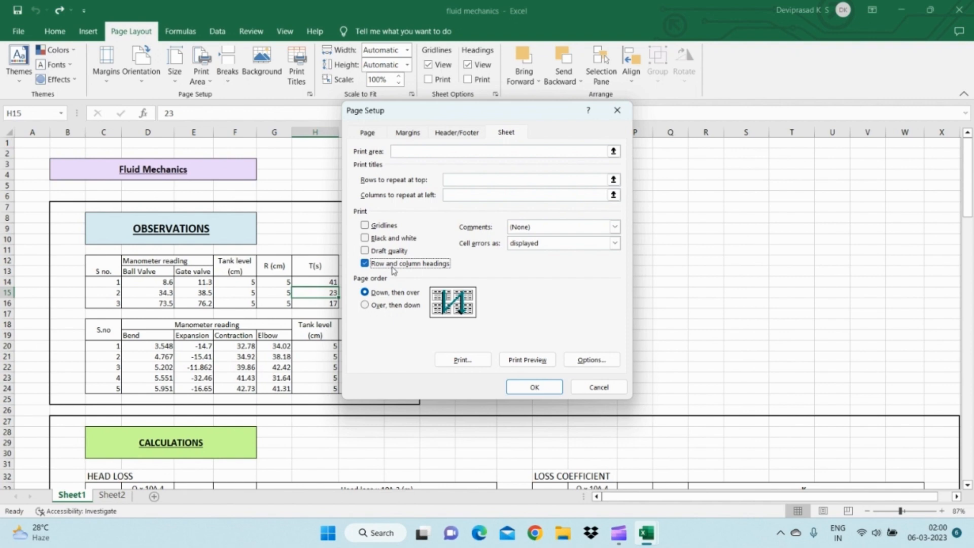
{"action": "left_click", "coordinate": [393, 269]}
- Try printing comments at end of sheet and as displayed on sheet, and set comments back to (None)
{"action": "left_click", "coordinate": [526, 226]}
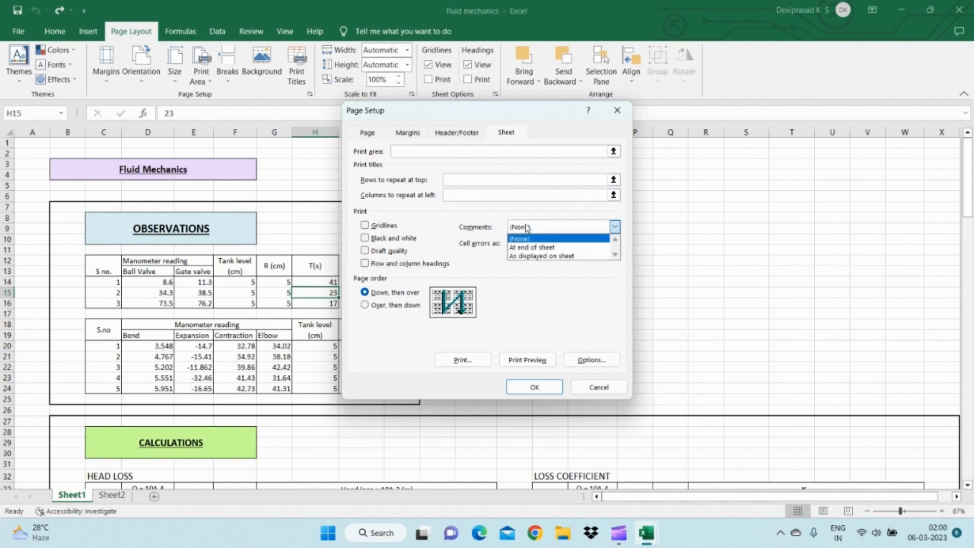
{"action": "left_click", "coordinate": [536, 251]}
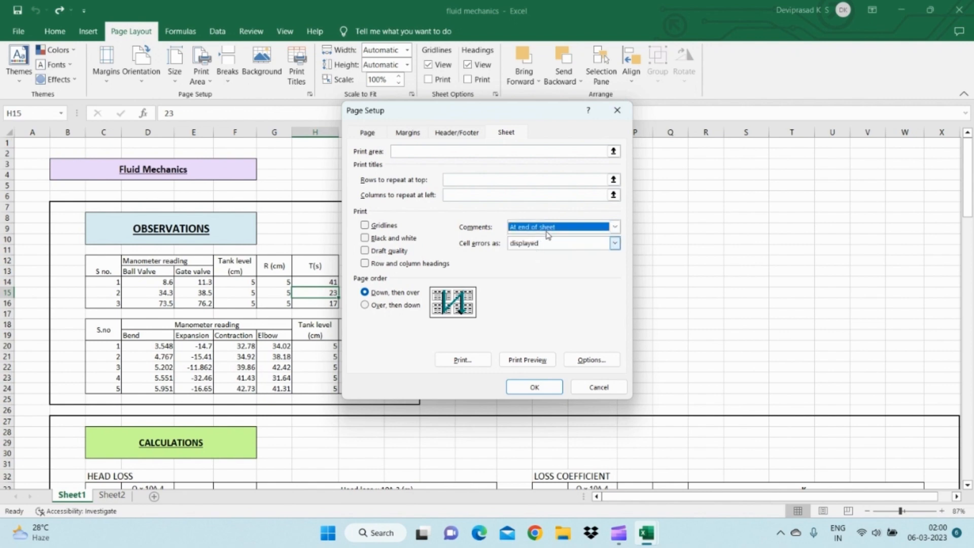
{"action": "left_click", "coordinate": [546, 231]}
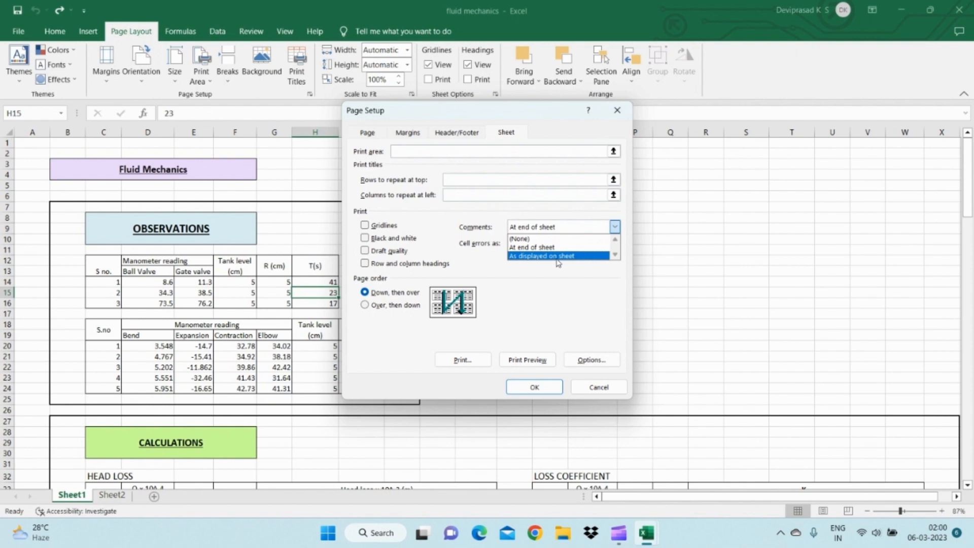
{"action": "left_click", "coordinate": [557, 258]}
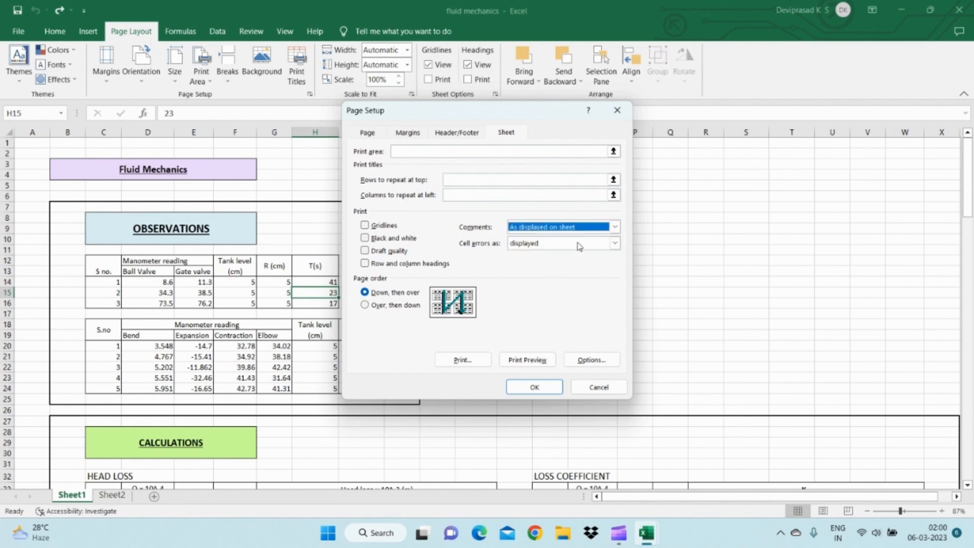
{"action": "left_click", "coordinate": [612, 228]}
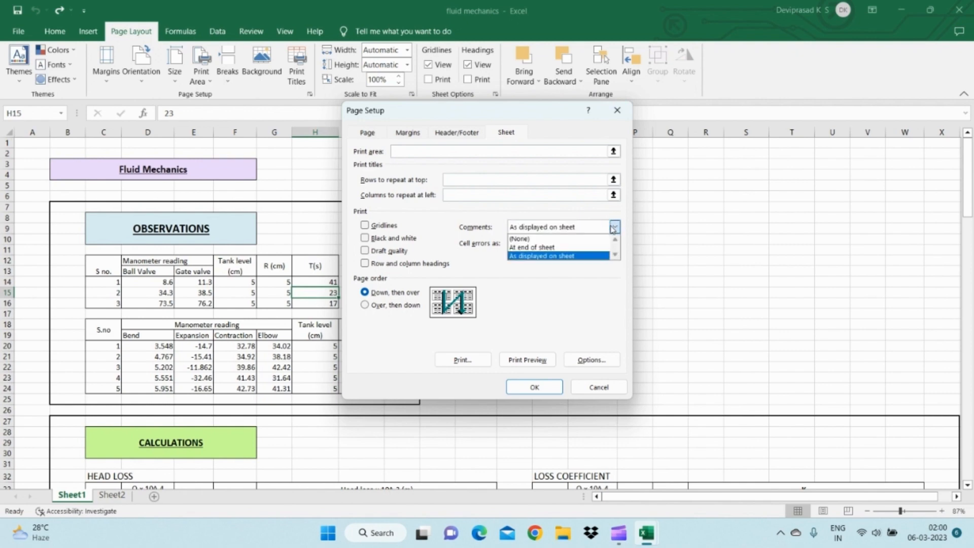
{"action": "left_click", "coordinate": [569, 241]}
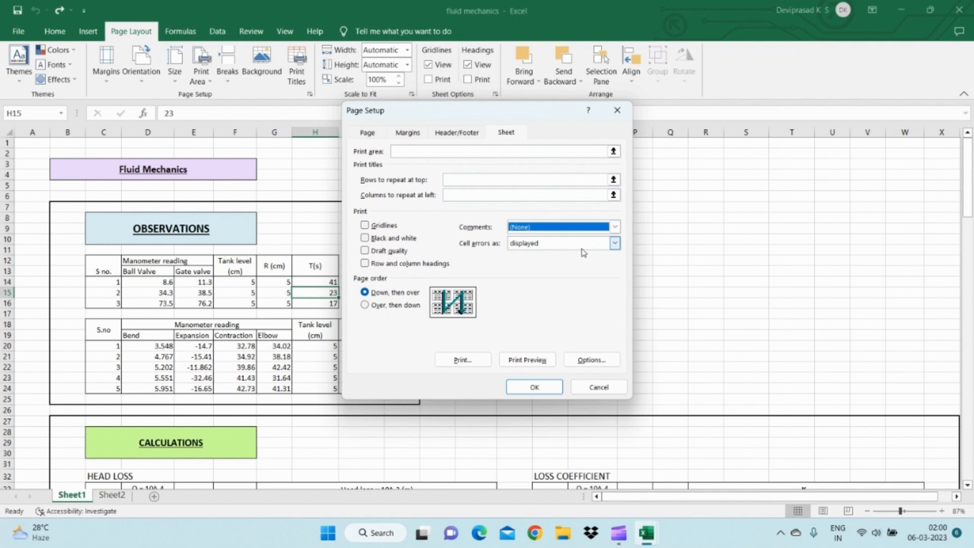
- Try printing cell errors as -- and as #N/A, and set them back to displayed
{"action": "left_click", "coordinate": [581, 248]}
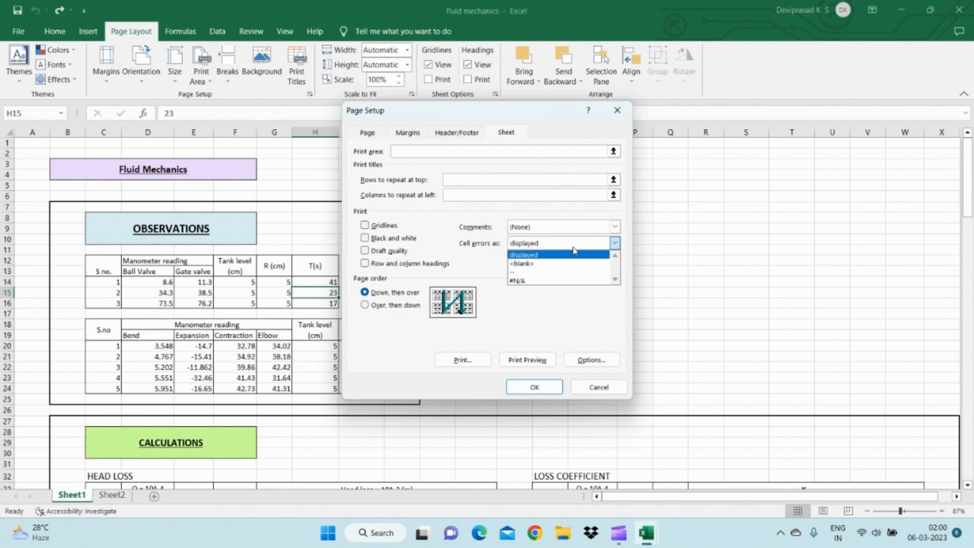
{"action": "left_click", "coordinate": [539, 254]}
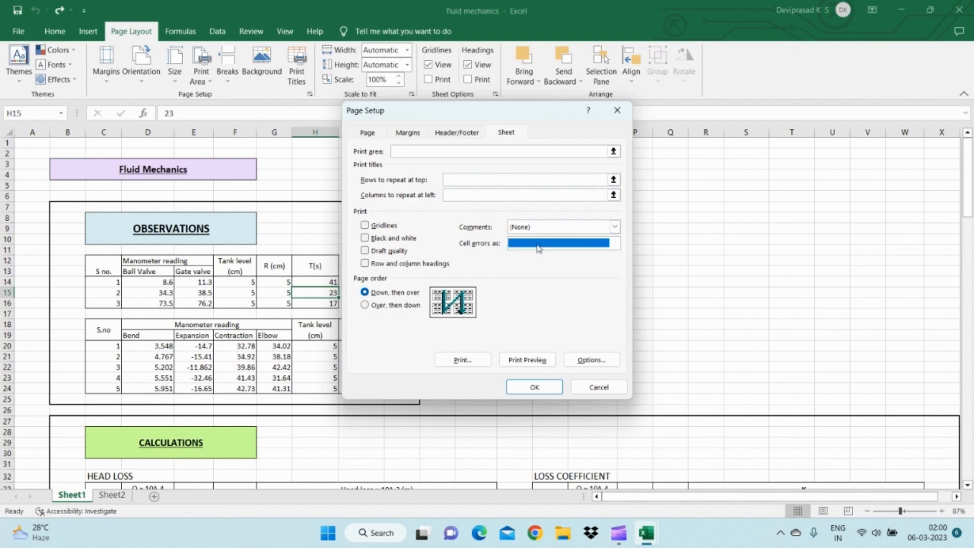
{"action": "left_click", "coordinate": [538, 247]}
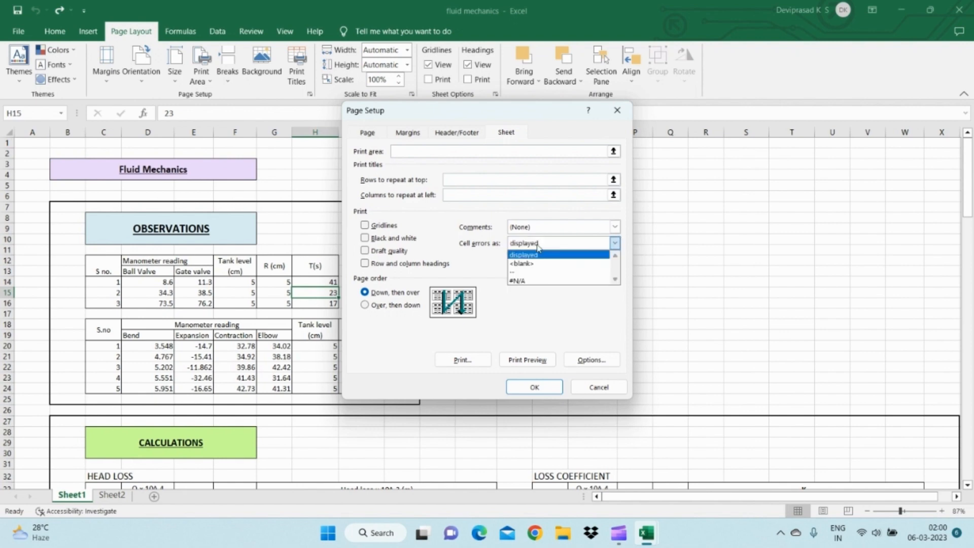
{"action": "left_click", "coordinate": [521, 273]}
{"action": "left_click", "coordinate": [543, 243]}
{"action": "left_click", "coordinate": [521, 281]}
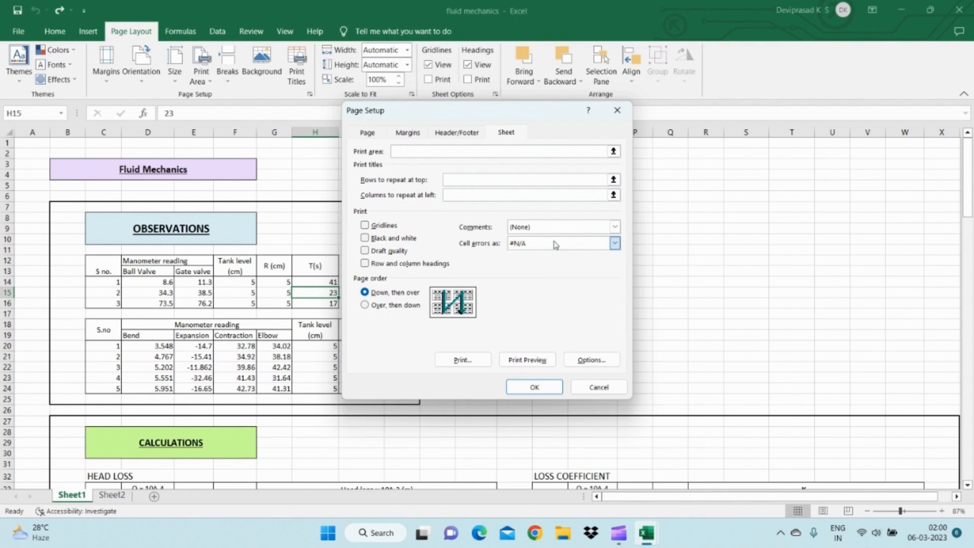
{"action": "left_click", "coordinate": [552, 243]}
{"action": "left_click", "coordinate": [540, 254]}
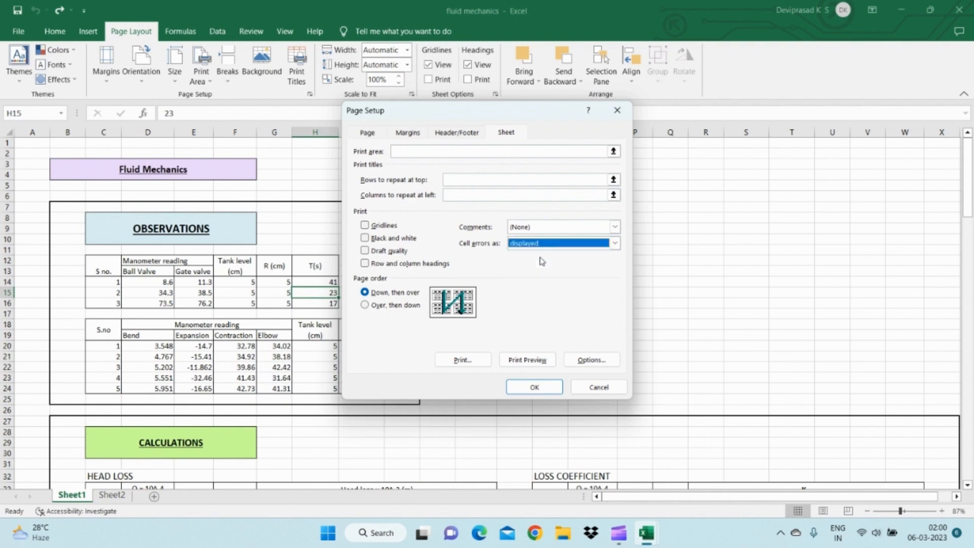
- Try the "Over, then down" page order, return to "Down, then over" and cancel the page setup
{"action": "left_click", "coordinate": [369, 297]}
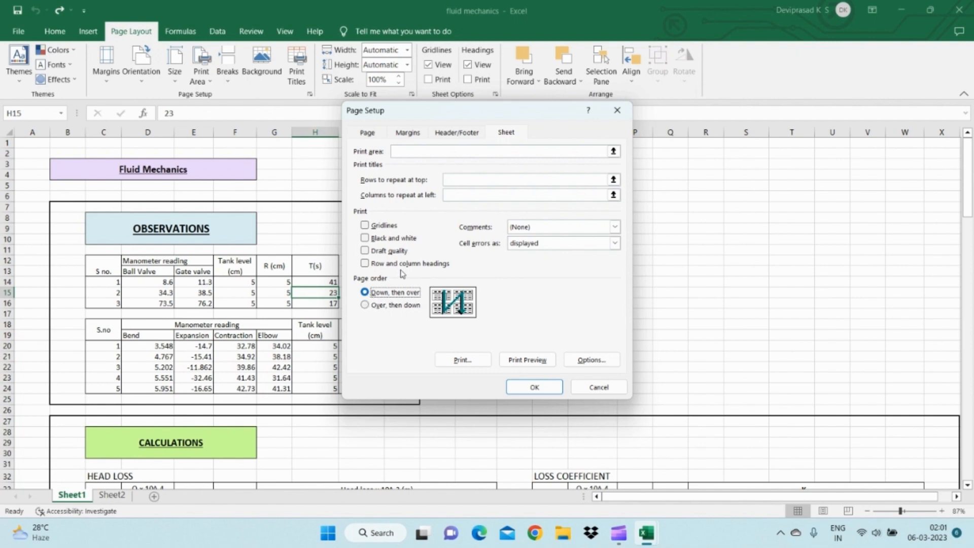
{"action": "left_click", "coordinate": [369, 305]}
{"action": "left_click", "coordinate": [365, 293]}
{"action": "left_click", "coordinate": [589, 390]}
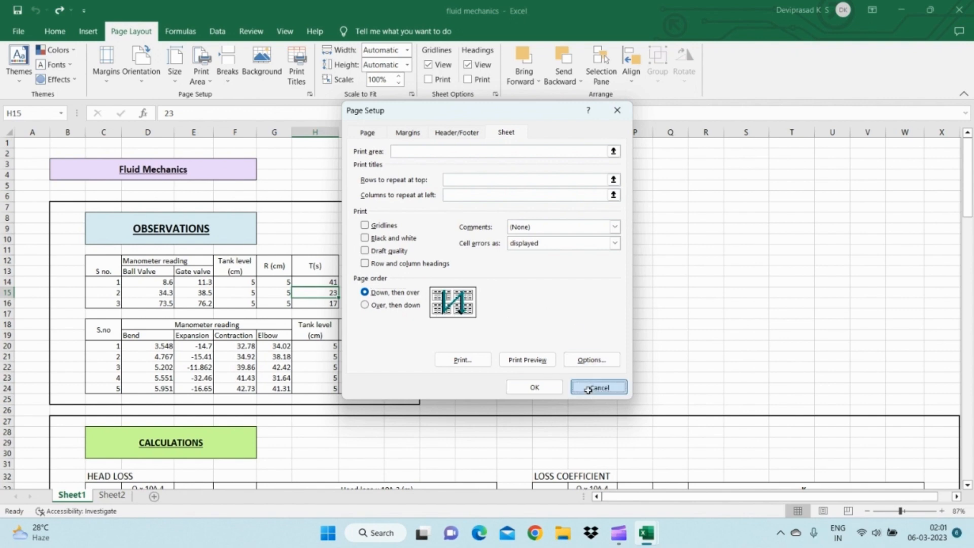